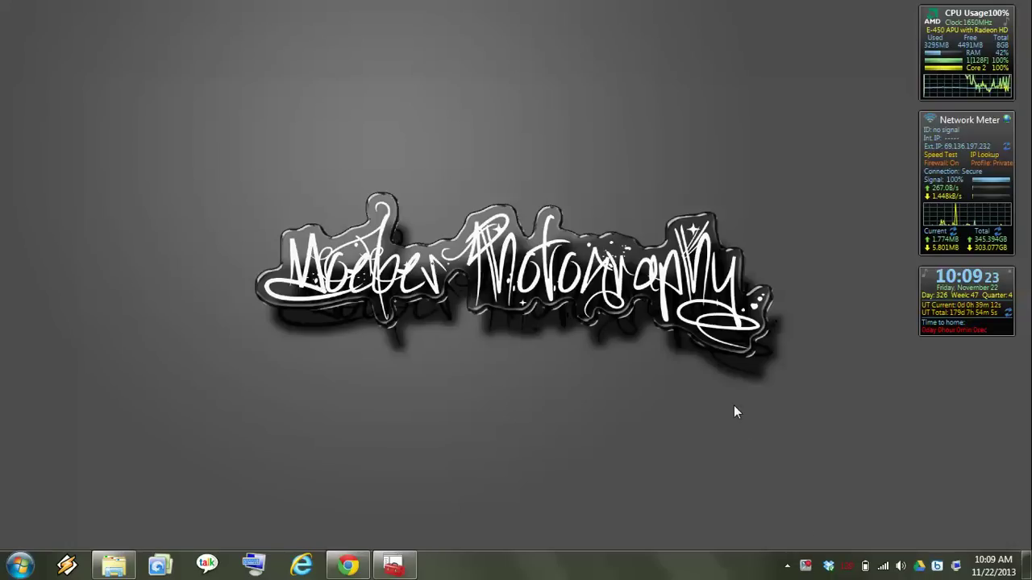
# Inspect the driver information of the Prolific USB-to-Serial Comm Port (COM12) in Device Manager.
pyautogui.click(394, 564)
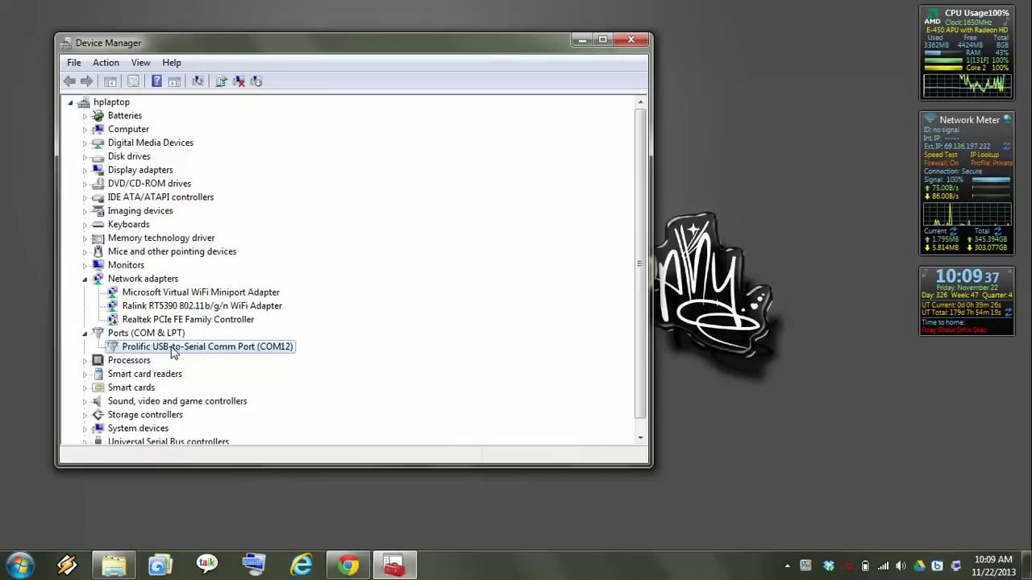
pyautogui.doubleClick(170, 347)
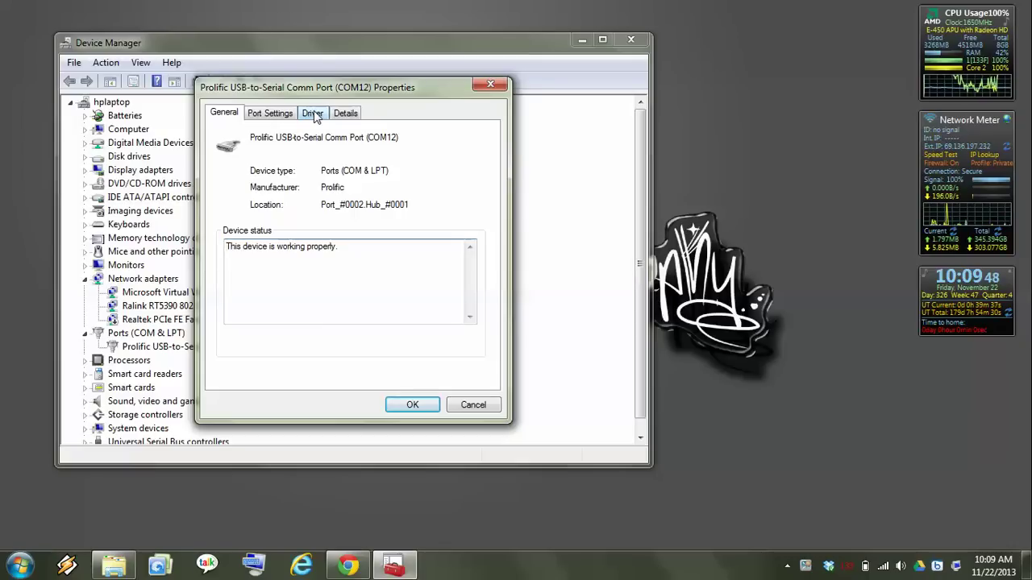
pyautogui.click(312, 113)
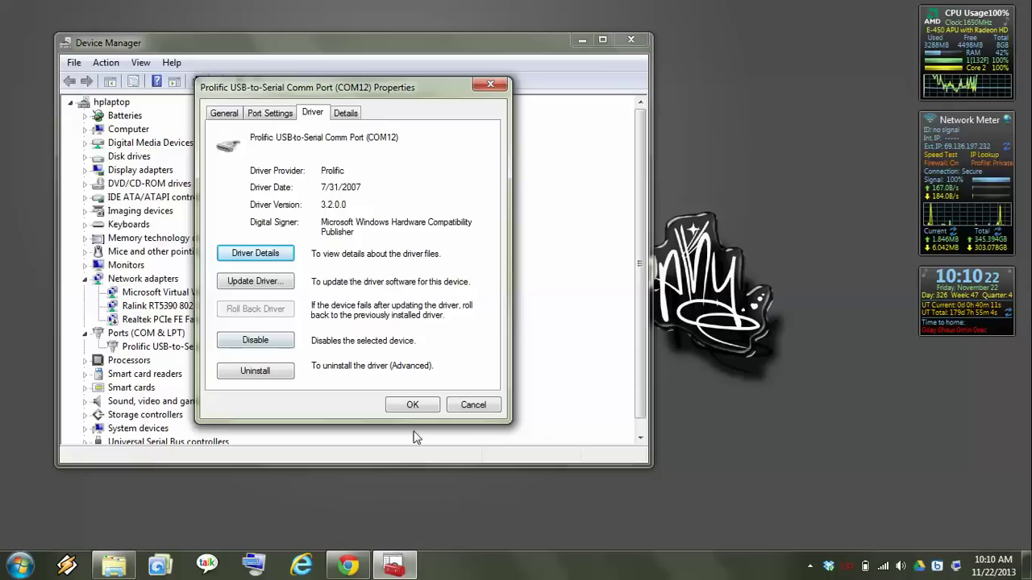
pyautogui.click(390, 570)
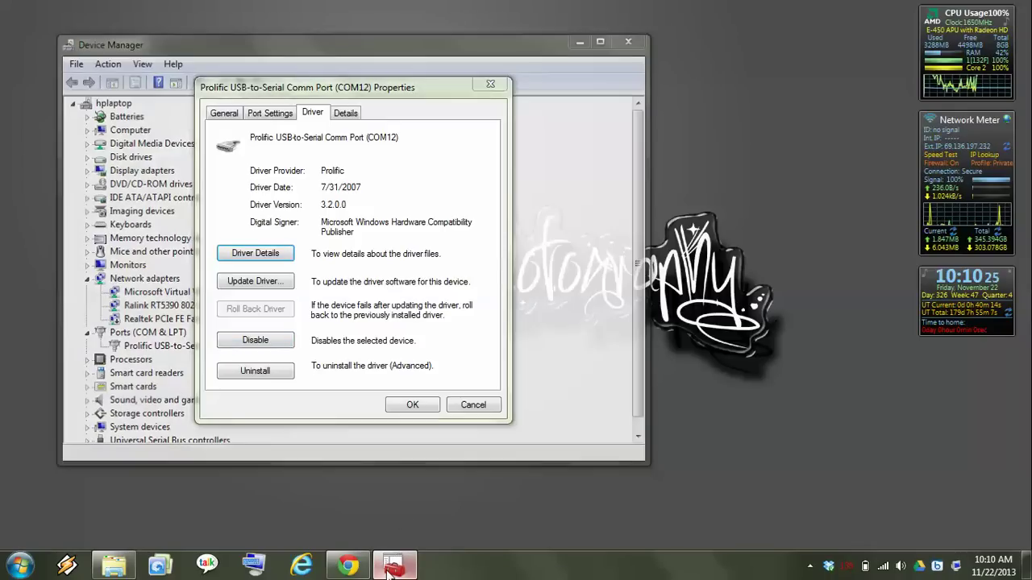
# Switch to Chrome and view the Drivers and USB Cables page linked from Miklor's Baofeng UV-82 page.
pyautogui.click(353, 566)
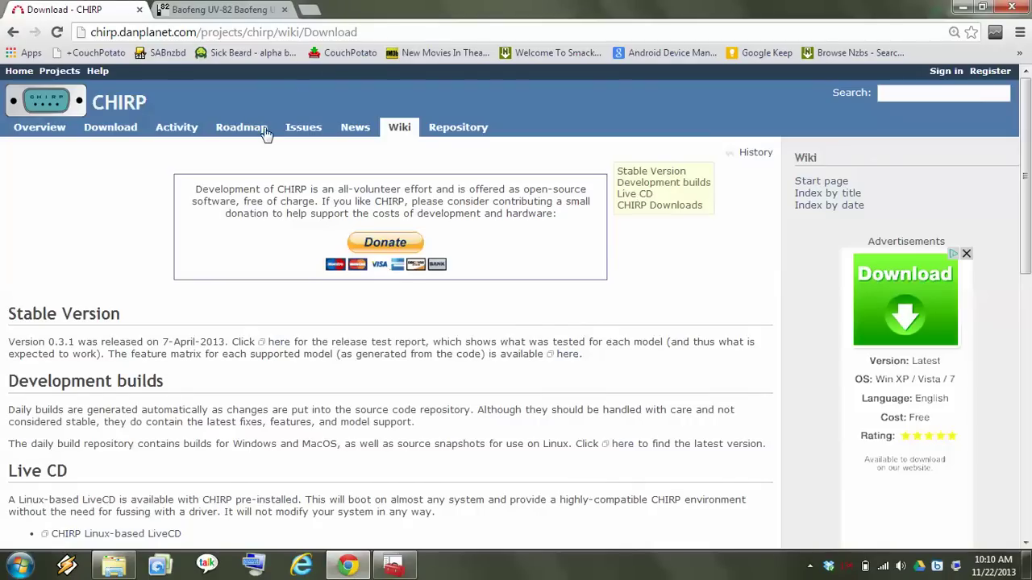
pyautogui.click(225, 10)
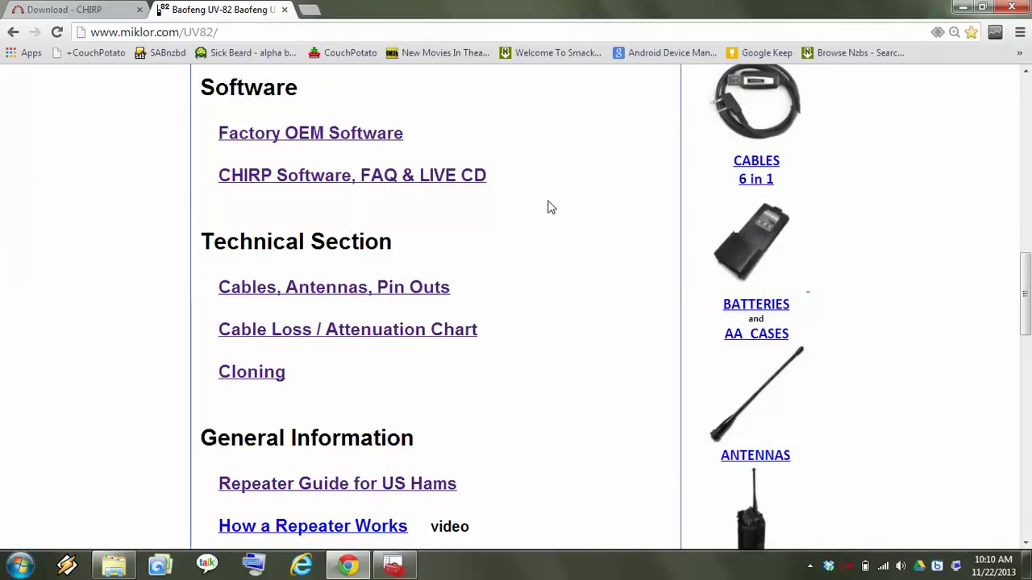
pyautogui.click(1026, 98)
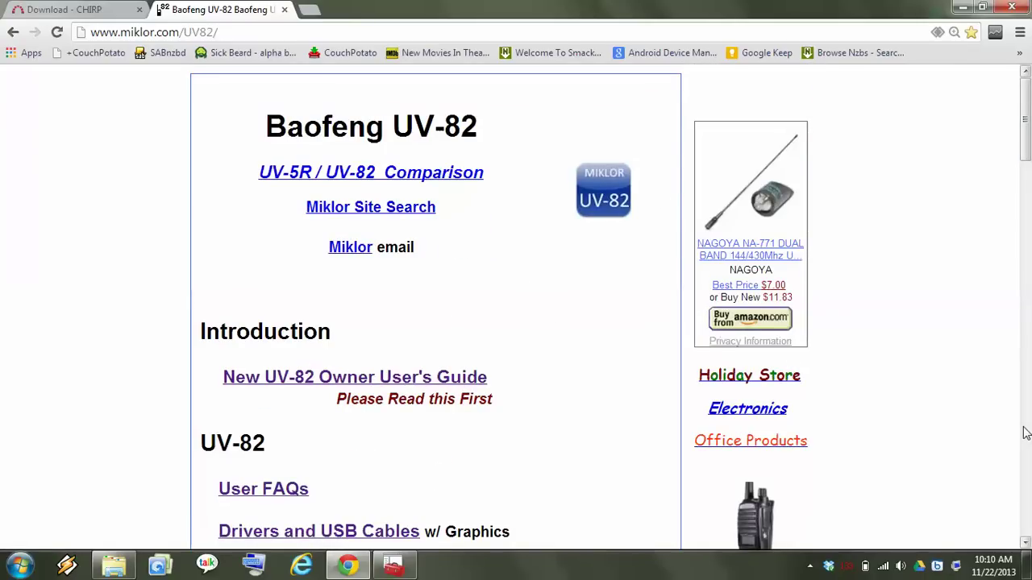
pyautogui.click(389, 534)
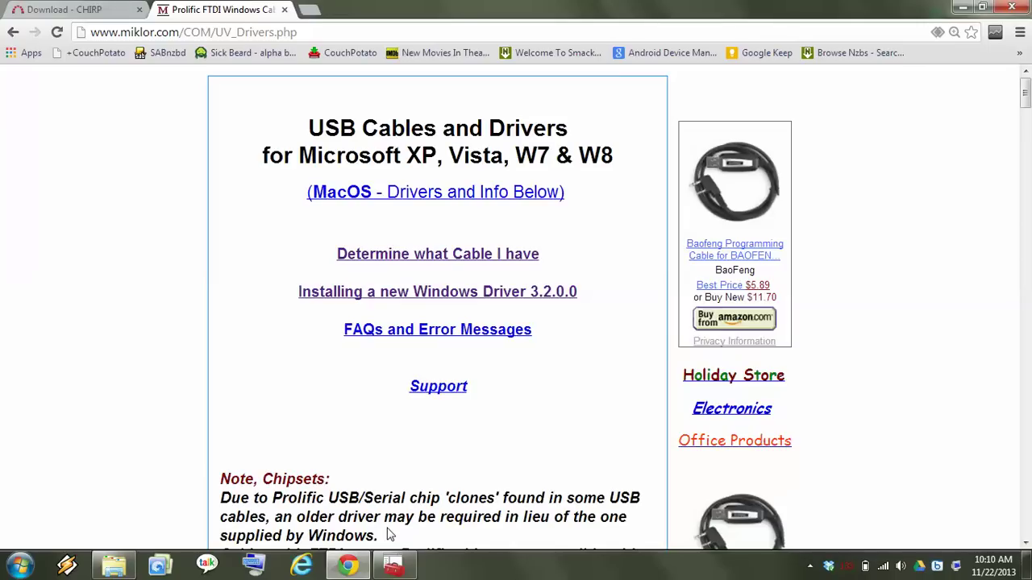
pyautogui.click(13, 34)
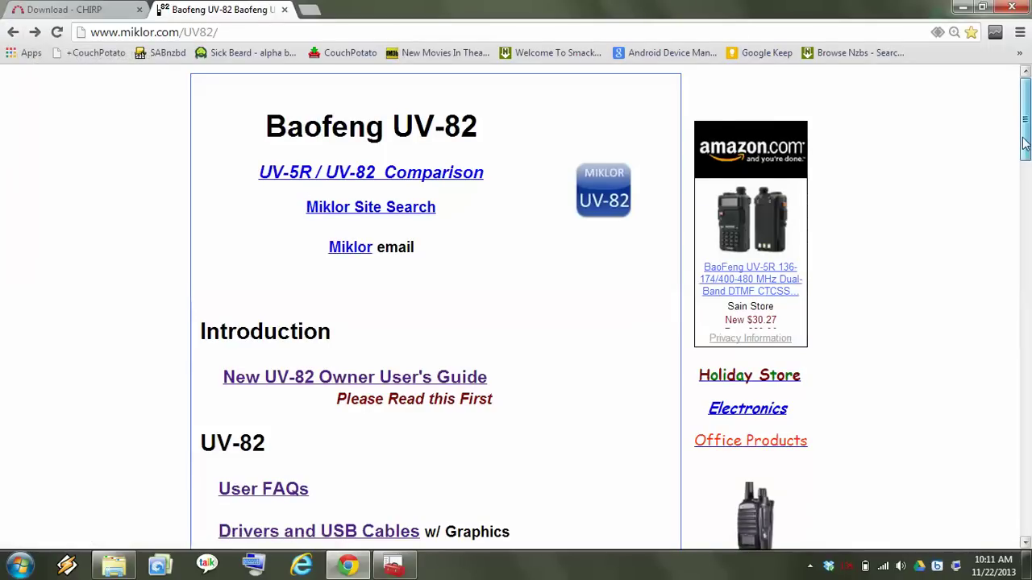
# Open the latest CHIRP daily build listing from the CHIRP download page and from Miklor's CHIRP software guide.
pyautogui.moveTo(1026, 142); pyautogui.dragTo(1026, 272)
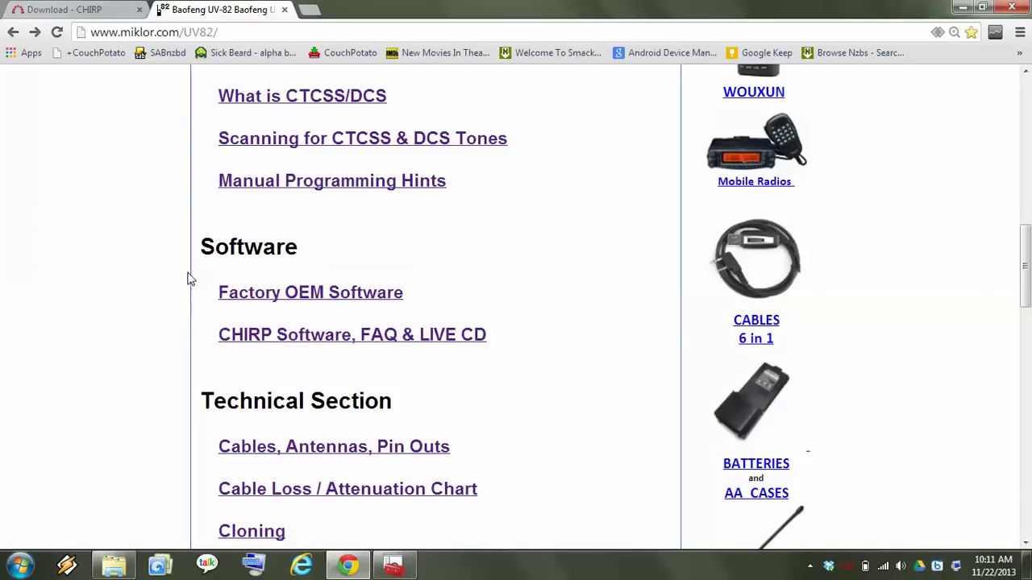
pyautogui.click(89, 16)
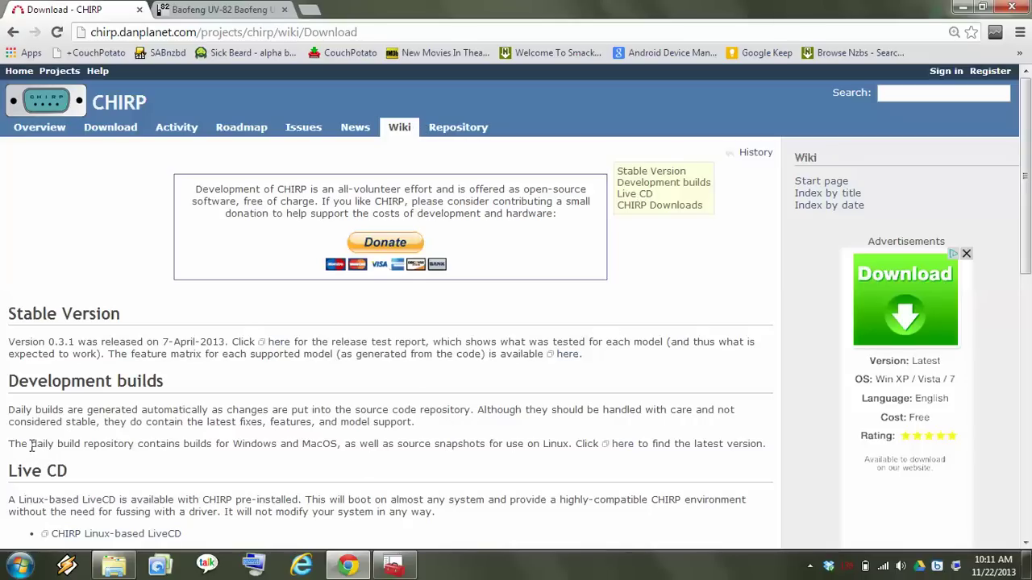
pyautogui.moveTo(31, 445); pyautogui.dragTo(608, 453)
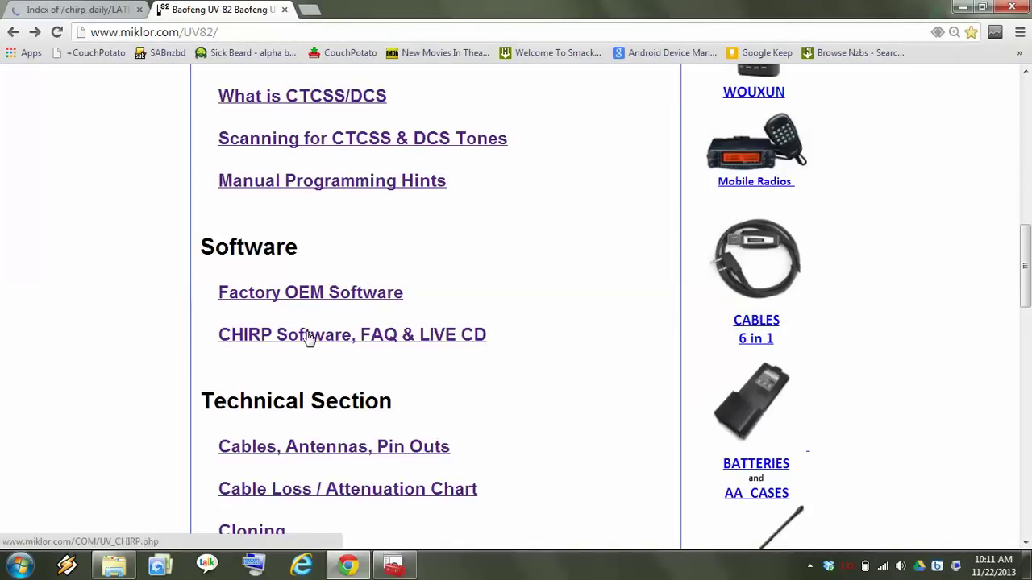
pyautogui.click(306, 336)
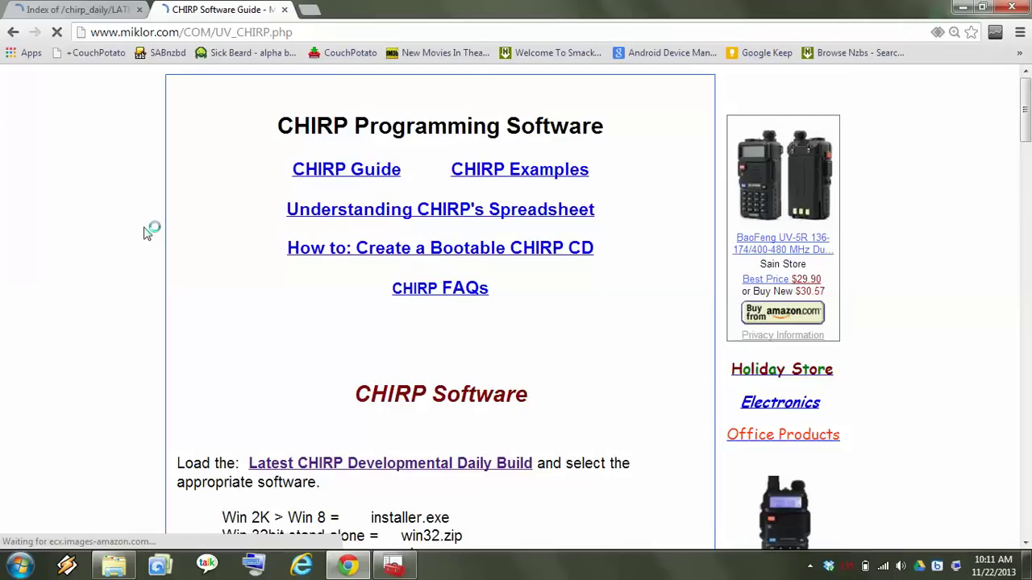
pyautogui.click(277, 465)
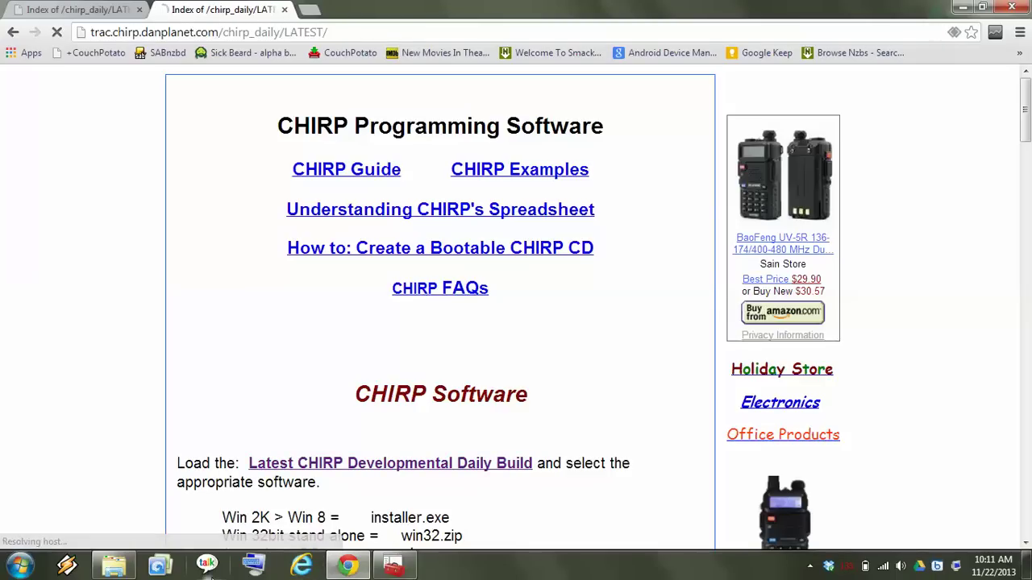
# Launch CHIRP using the chirpw.exe shortcut.
pyautogui.click(21, 564)
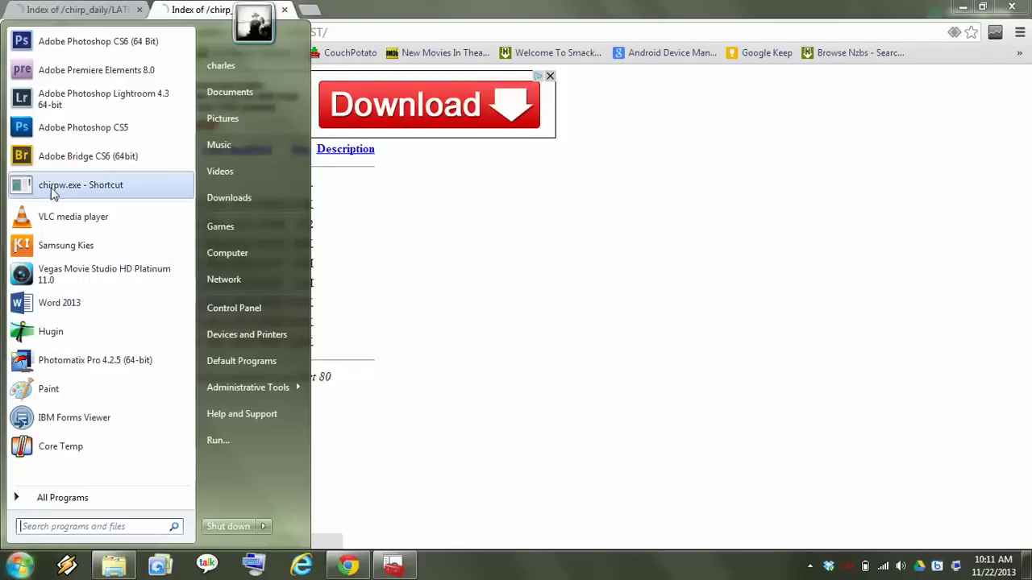
pyautogui.click(55, 188)
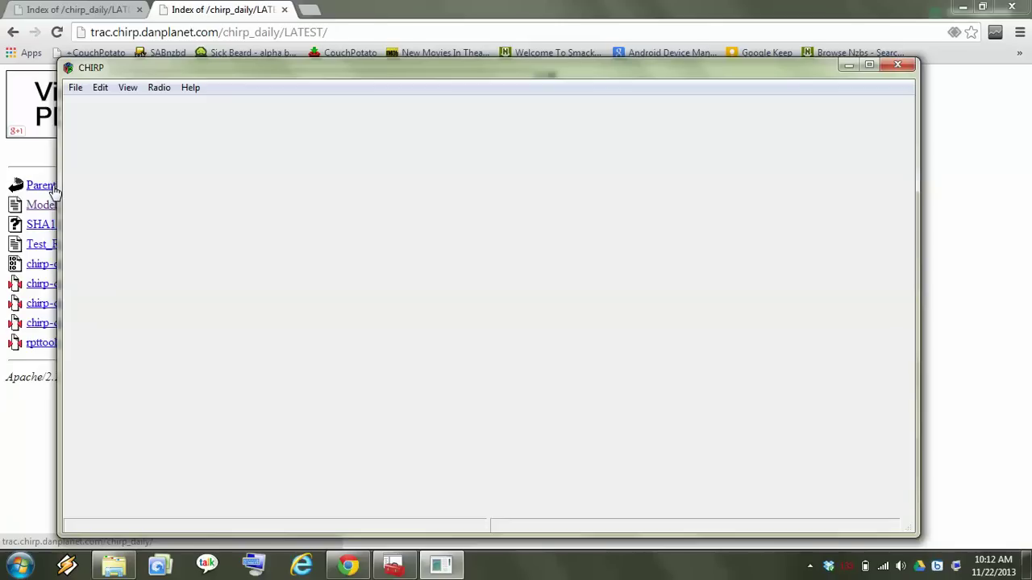
pyautogui.click(20, 566)
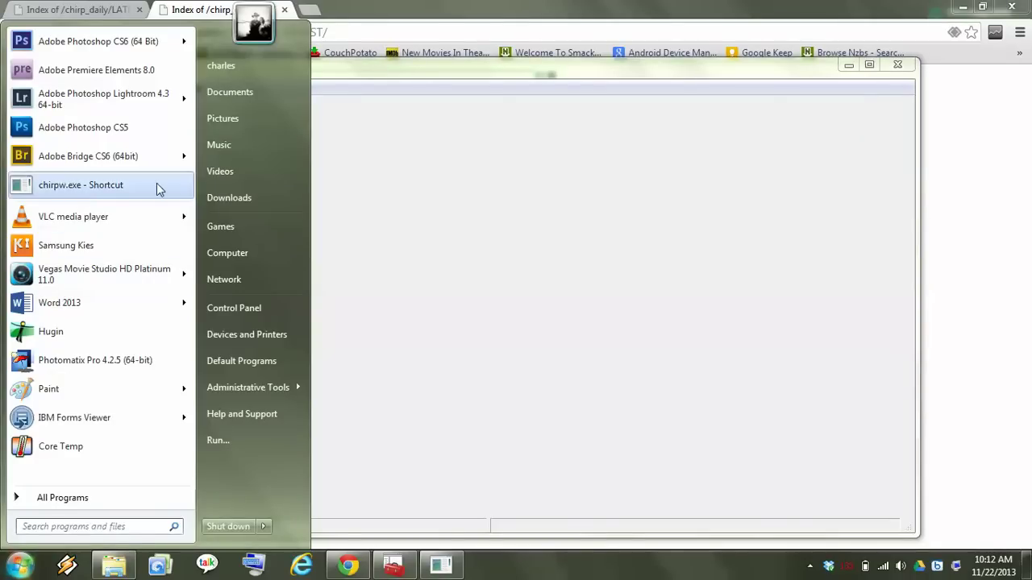
pyautogui.click(391, 60)
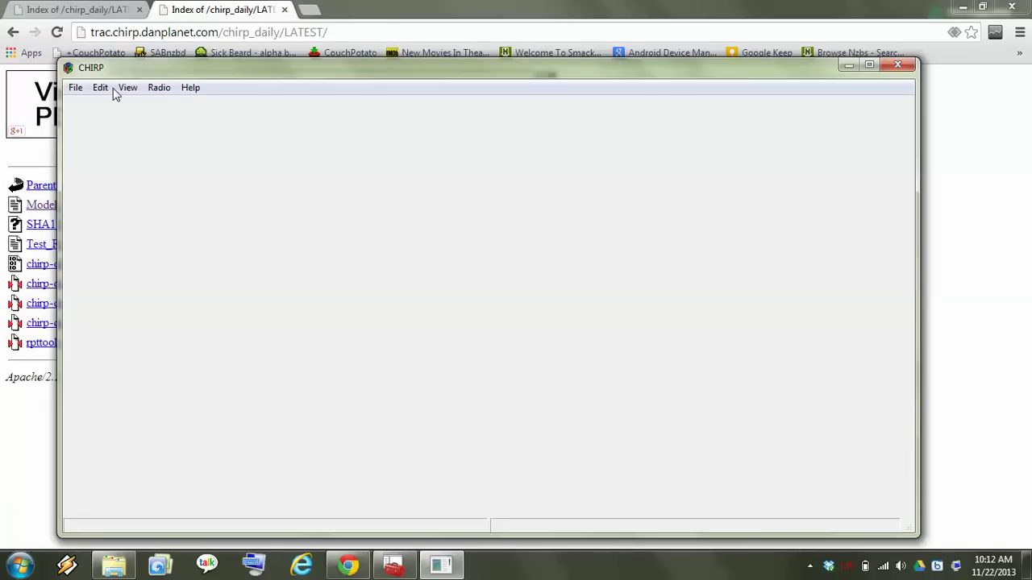
# Download the memories from the Baofeng UV-82 radio through port COM12.
pyautogui.click(156, 90)
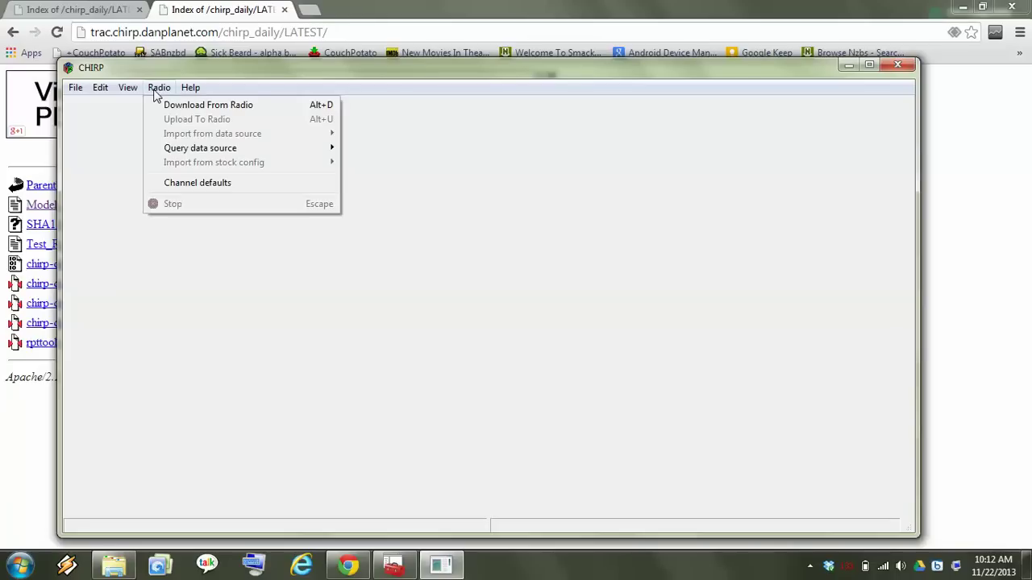
pyautogui.click(196, 106)
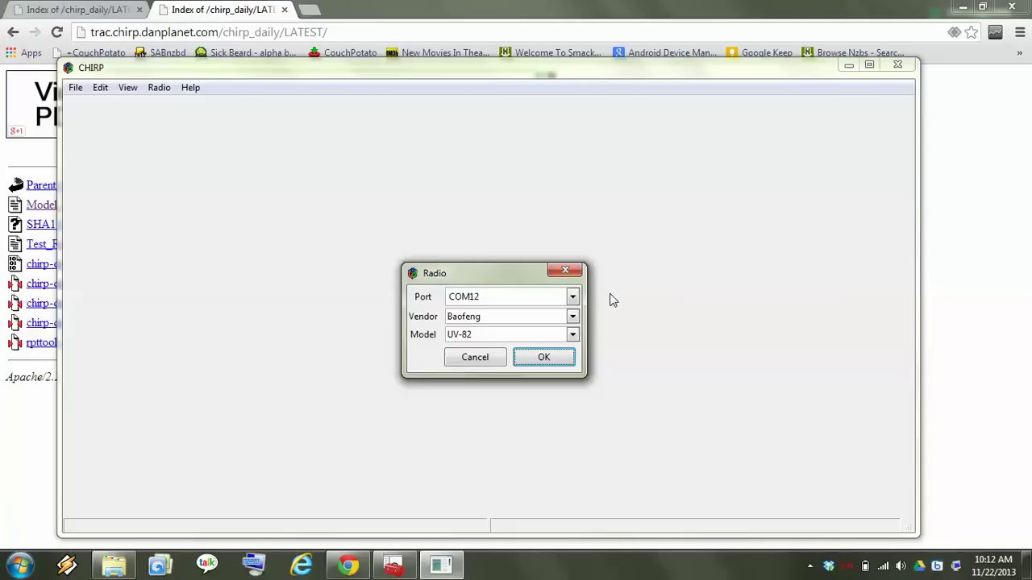
pyautogui.click(572, 297)
pyautogui.click(573, 297)
pyautogui.click(543, 358)
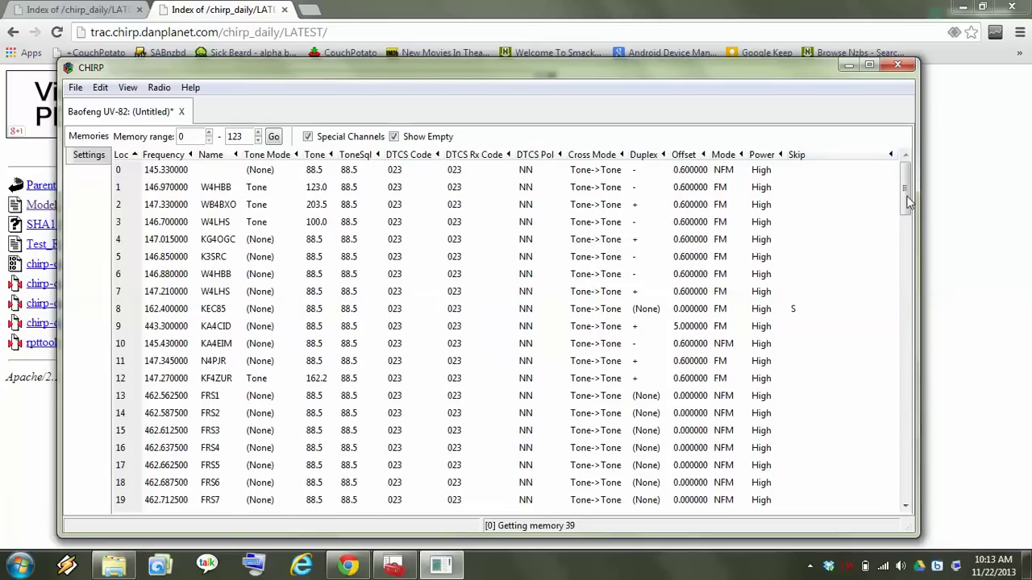
# Query RepeaterBook as an import source for North Carolina, Mecklenburg County, with all bands.
pyautogui.moveTo(909, 201); pyautogui.dragTo(910, 288)
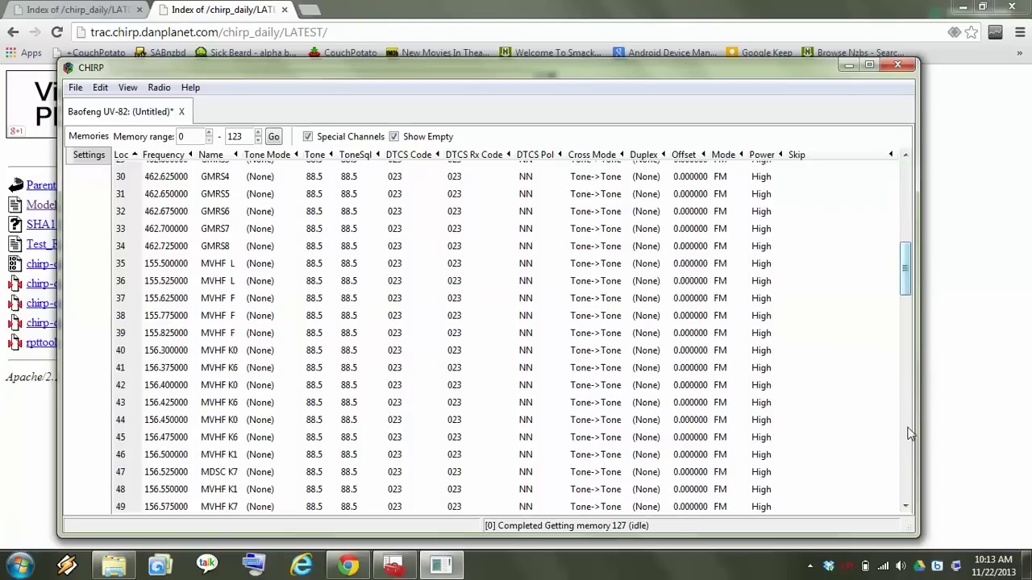
pyautogui.moveTo(908, 458); pyautogui.dragTo(906, 480)
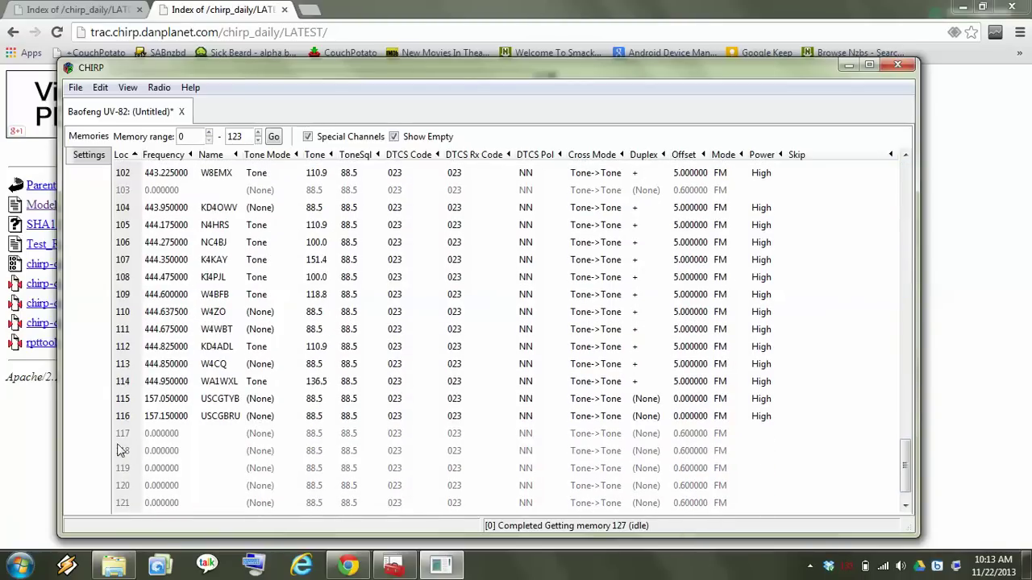
pyautogui.click(160, 89)
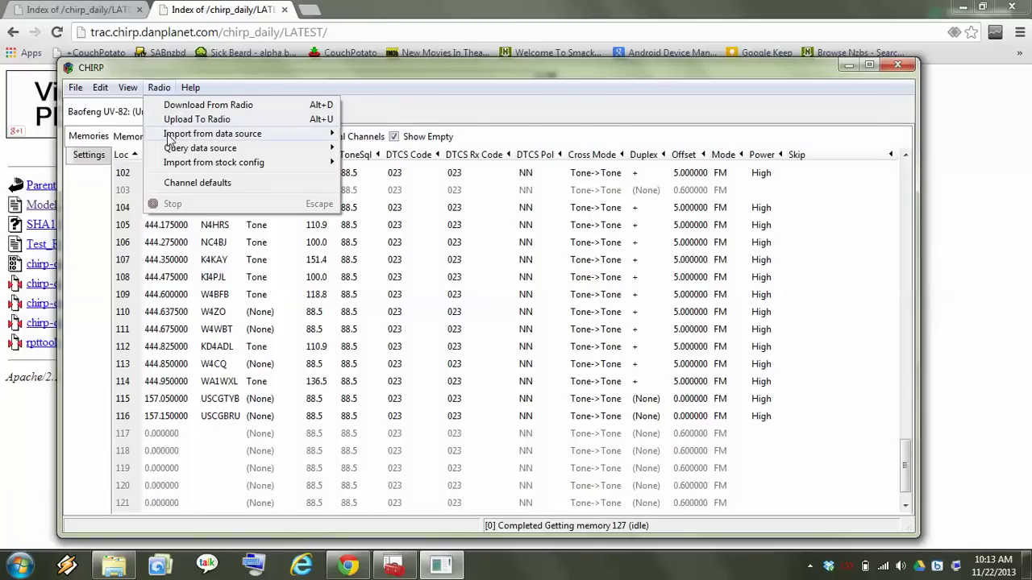
pyautogui.moveTo(179, 150)
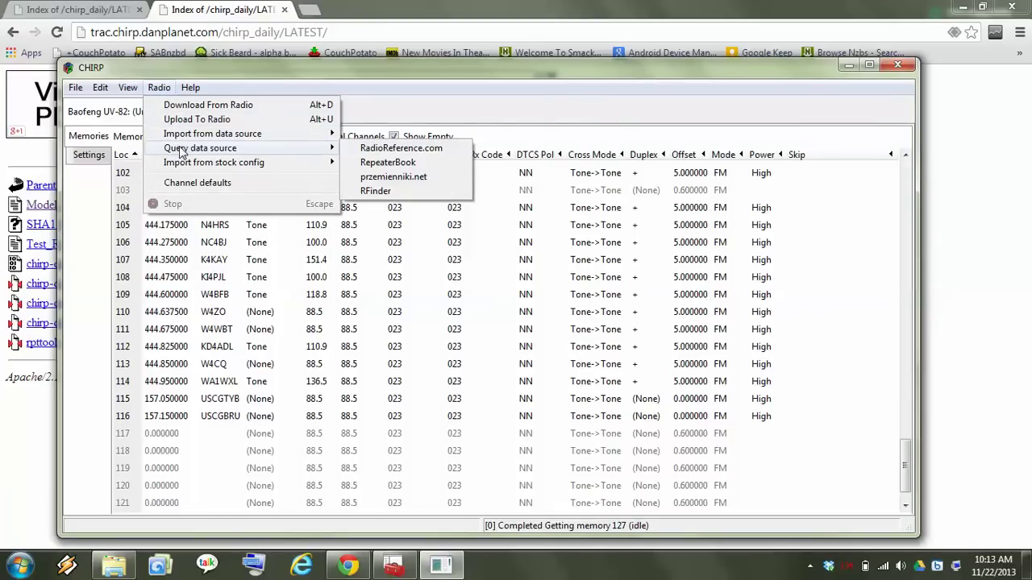
pyautogui.moveTo(226, 136)
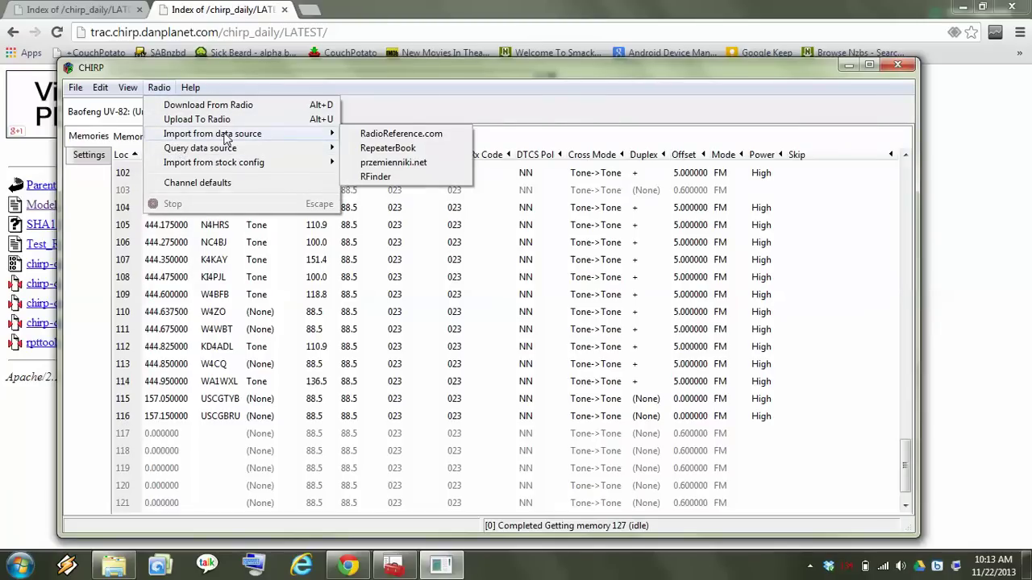
pyautogui.click(391, 149)
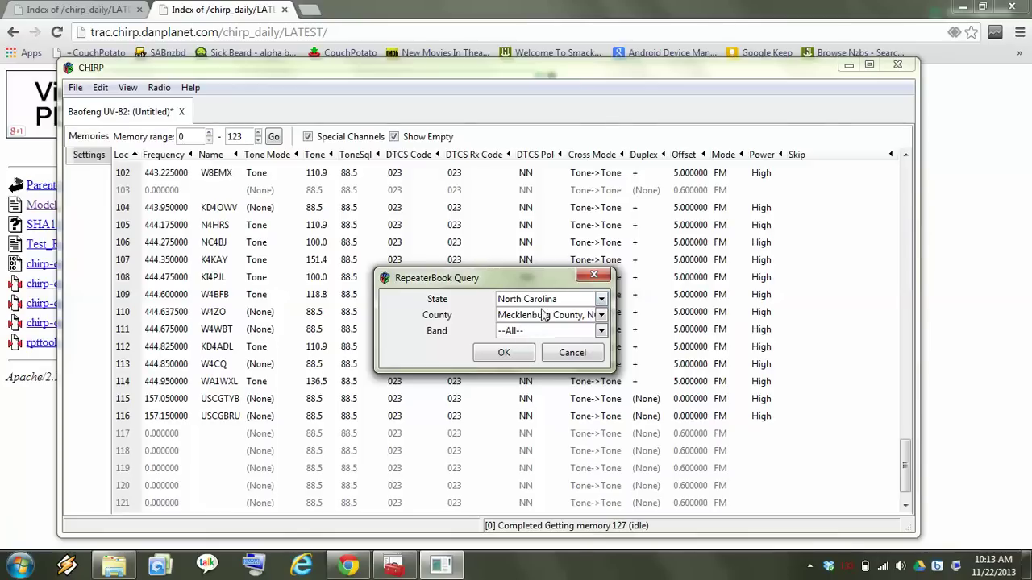
pyautogui.click(525, 333)
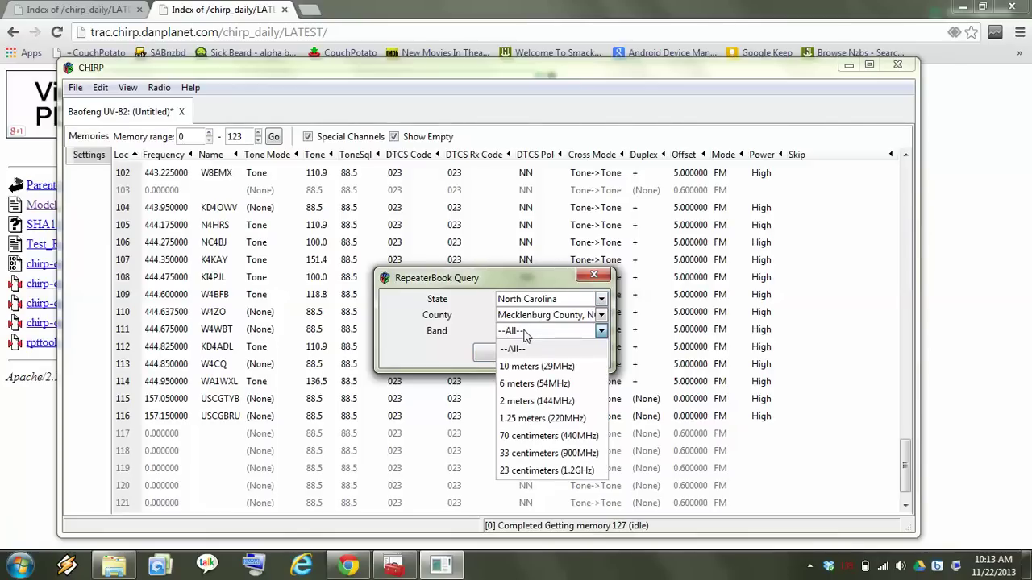
pyautogui.click(525, 333)
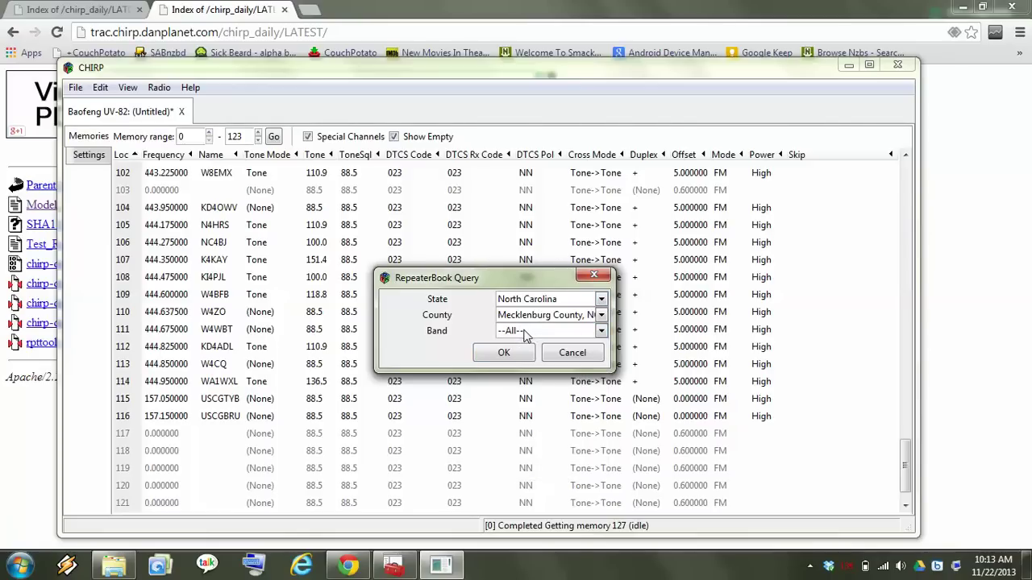
pyautogui.click(505, 354)
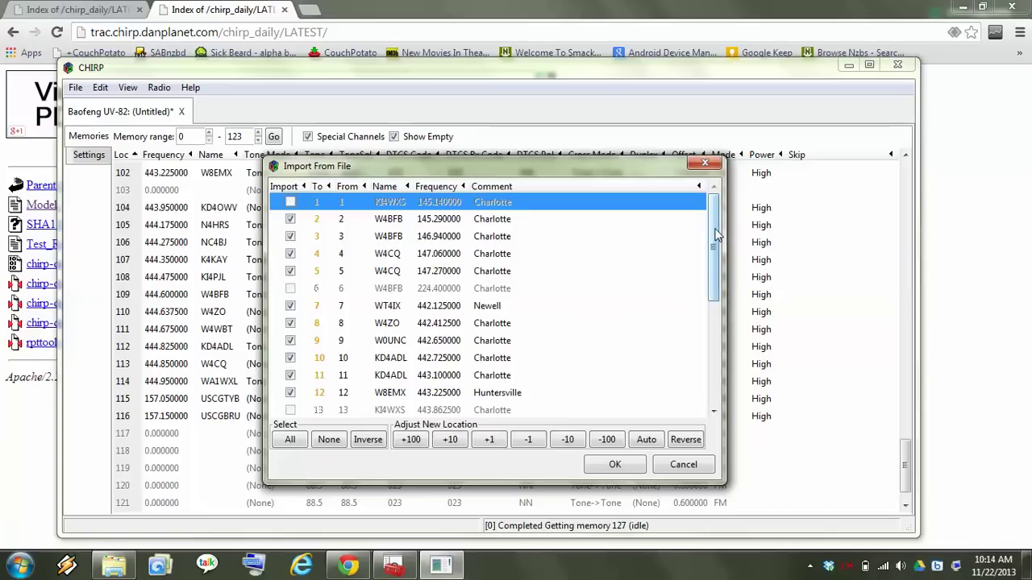
# Shift the new locations of the RepeaterBook entries by +103 and import the selected repeaters.
pyautogui.moveTo(717, 234); pyautogui.dragTo(717, 347)
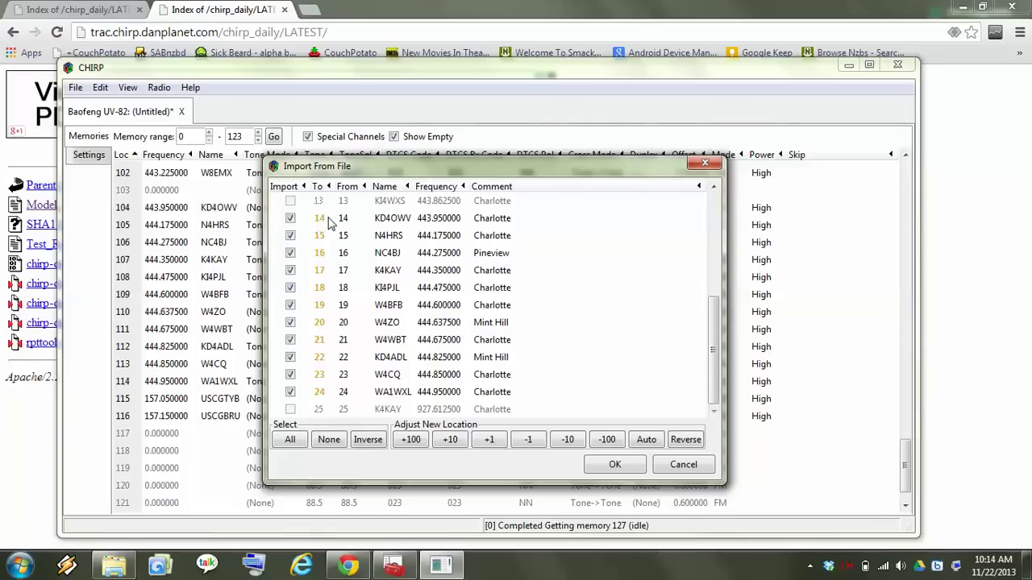
pyautogui.click(411, 441)
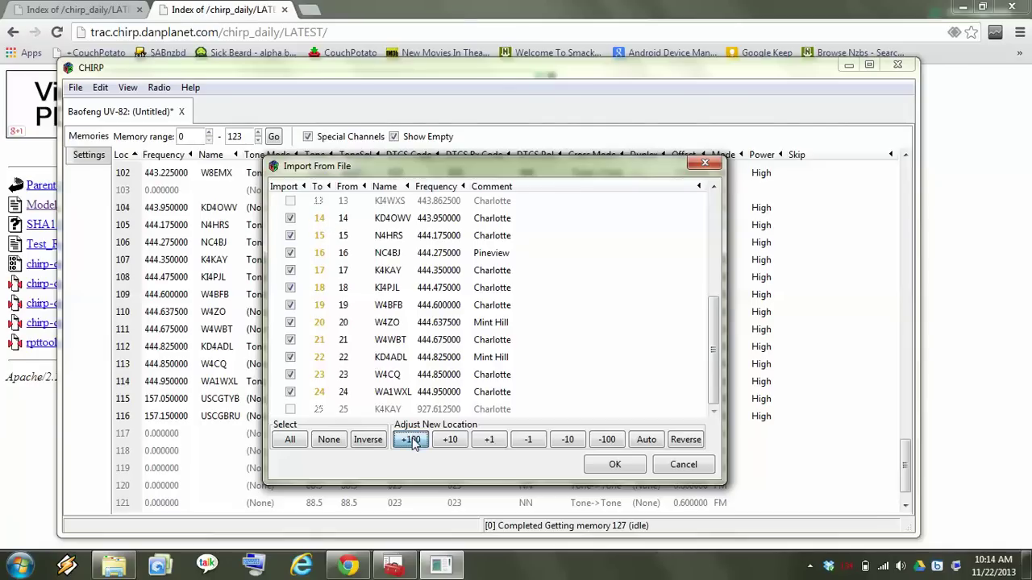
pyautogui.click(490, 440)
pyautogui.click(490, 440)
pyautogui.click(490, 440)
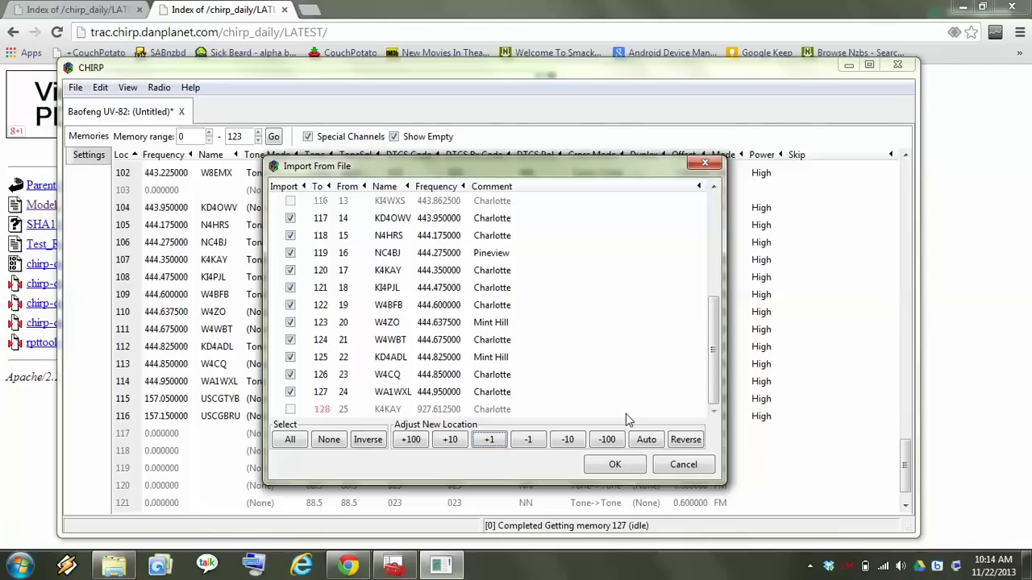
pyautogui.click(614, 465)
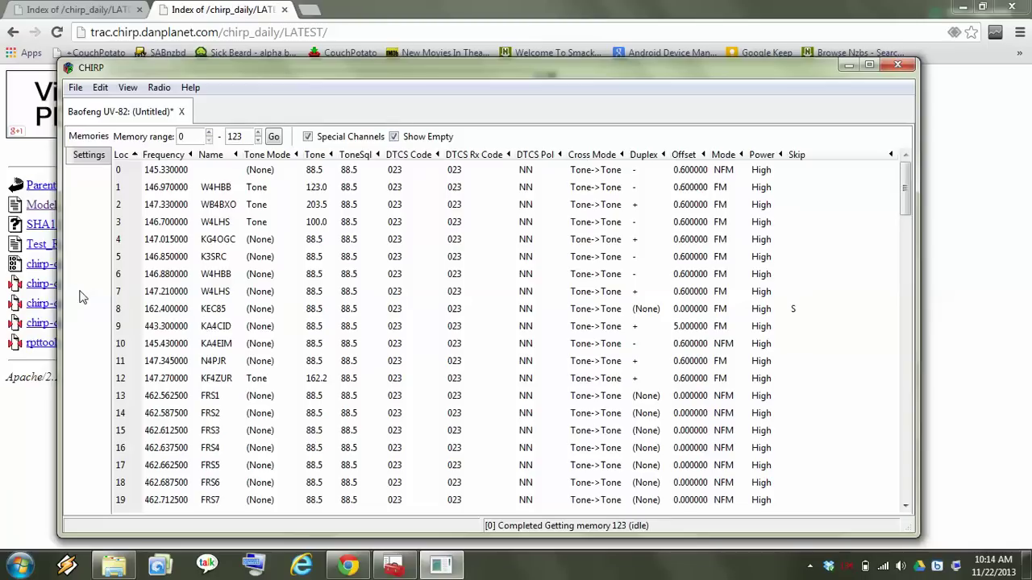
# Show the delete options available for the memory at location 7, then dismiss them without deleting anything.
pyautogui.rightClick(129, 297)
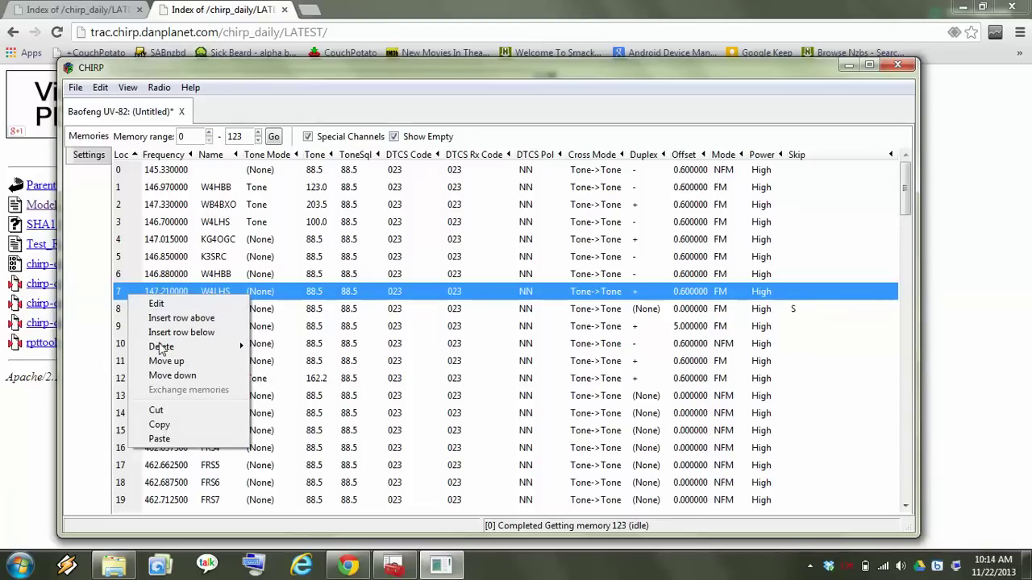
pyautogui.moveTo(233, 352)
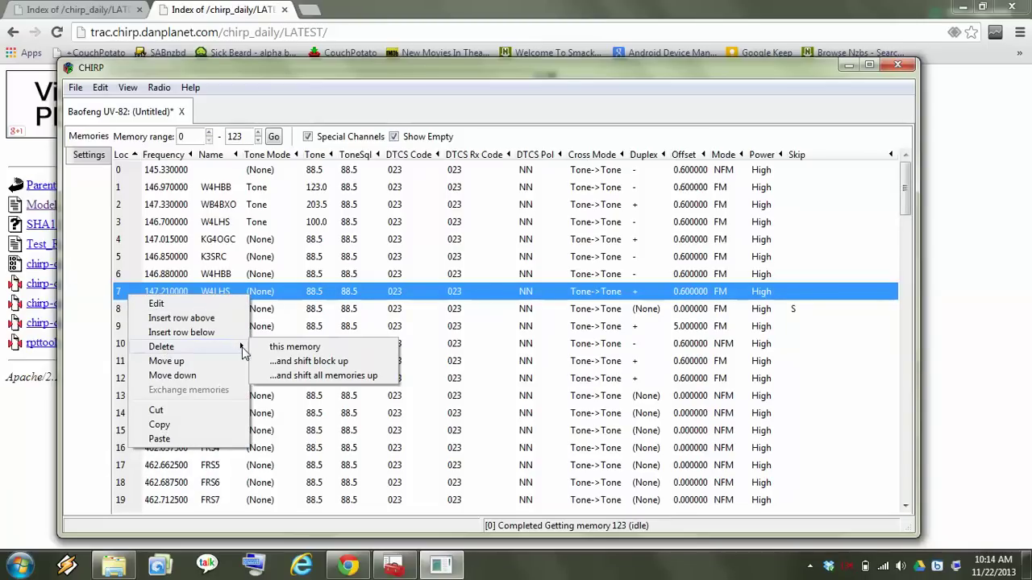
pyautogui.click(906, 193)
# Sort the memory list by frequency.
pyautogui.scroll(-1, 909, 357)
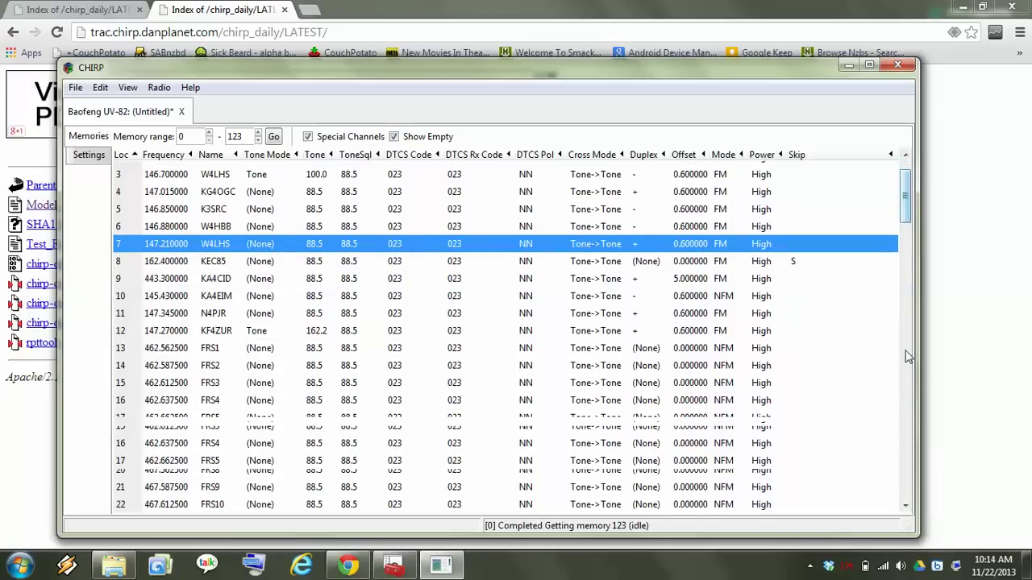
pyautogui.scroll(-20, 906, 357)
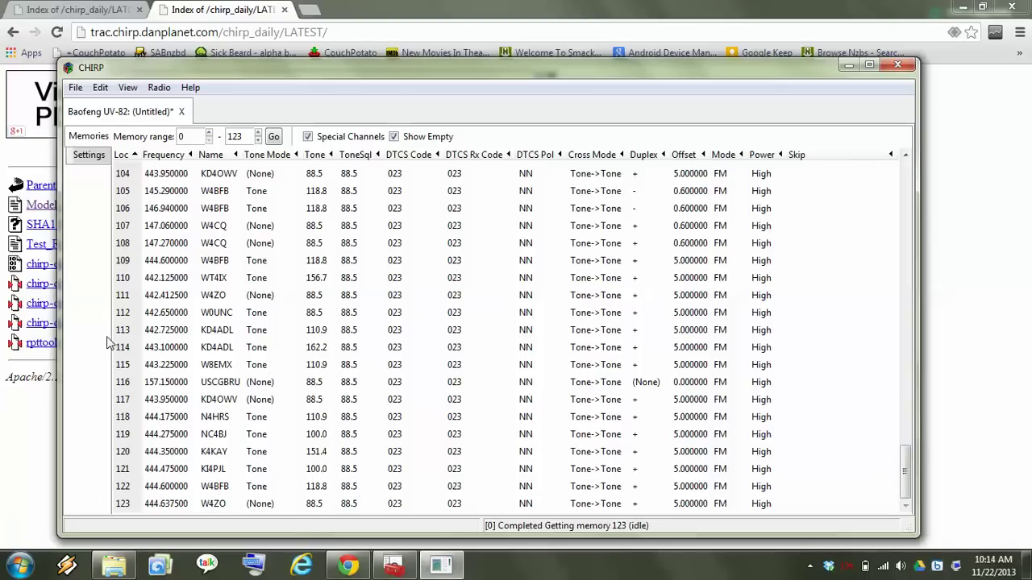
pyautogui.click(160, 157)
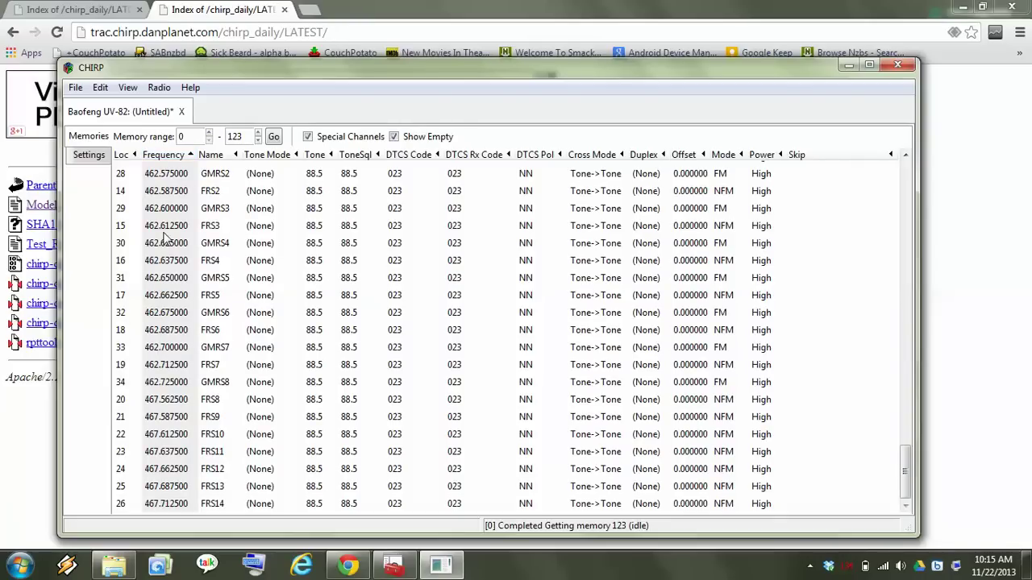
# View the stock configurations offered for import, such as US FRS and GMRS Channels, and leave without importing.
pyautogui.click(158, 89)
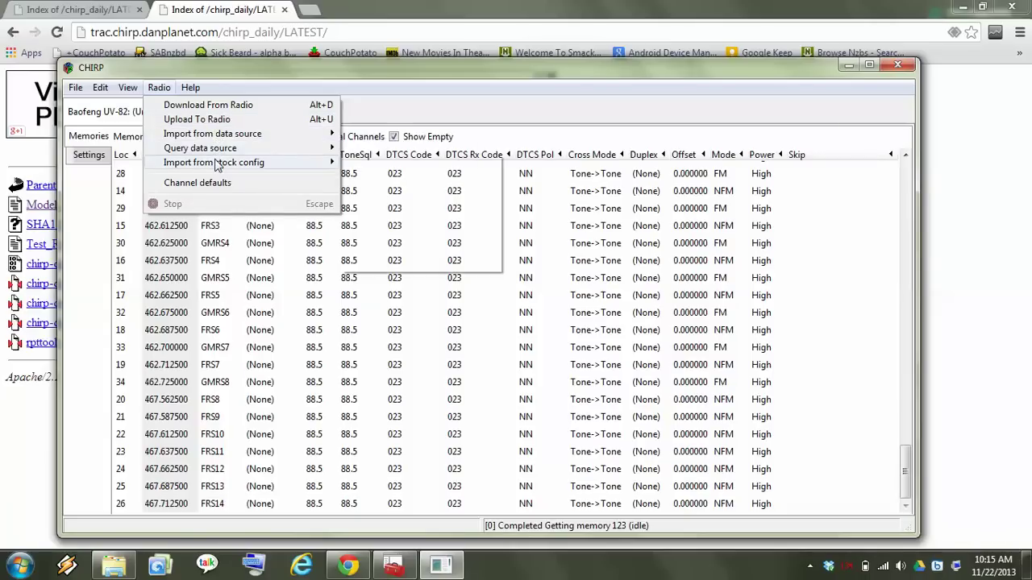
pyautogui.moveTo(218, 162)
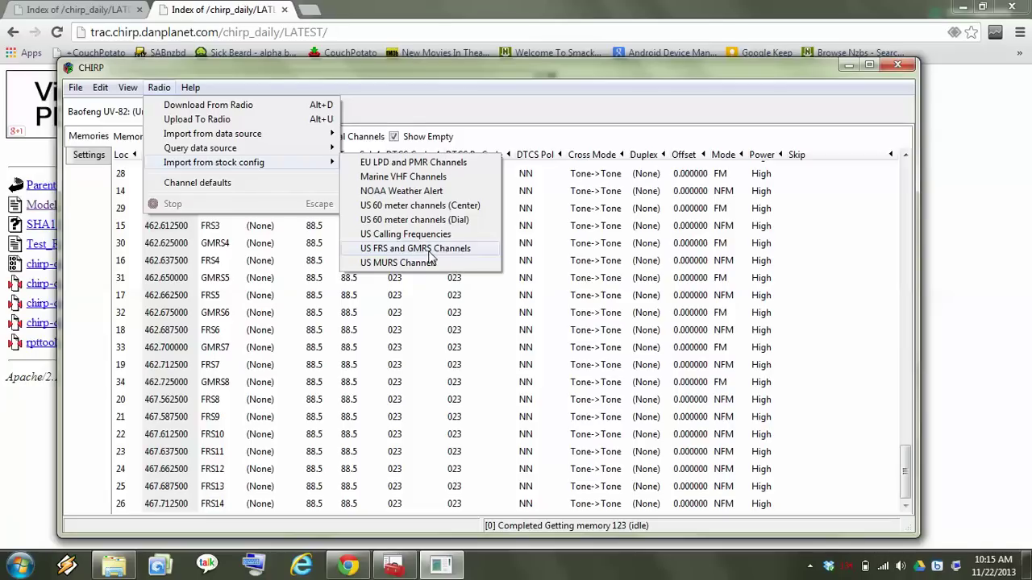
pyautogui.click(381, 71)
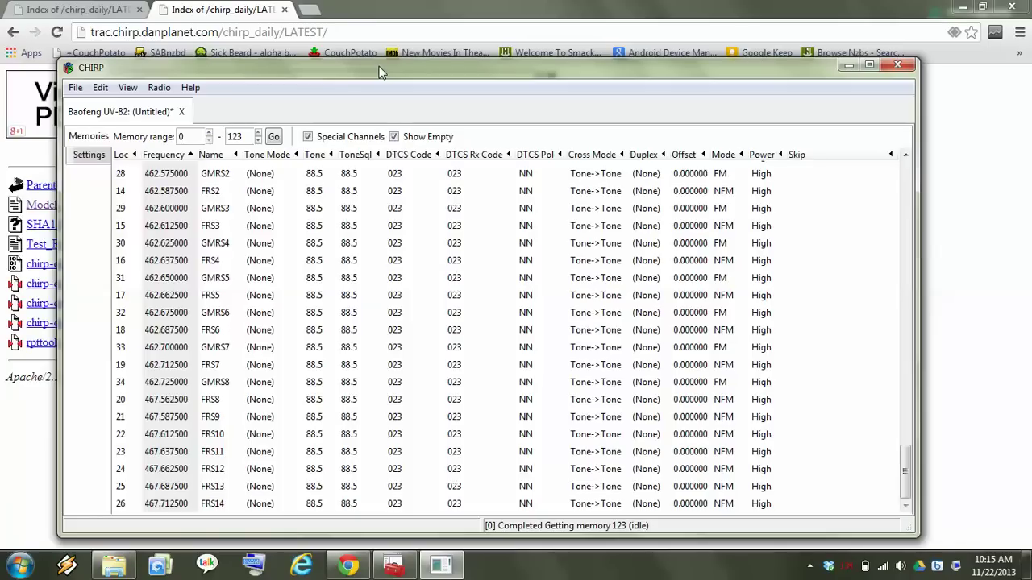
# Minimize the CHIRP window and the browser window showing the chirp_daily download pages.
pyautogui.click(846, 67)
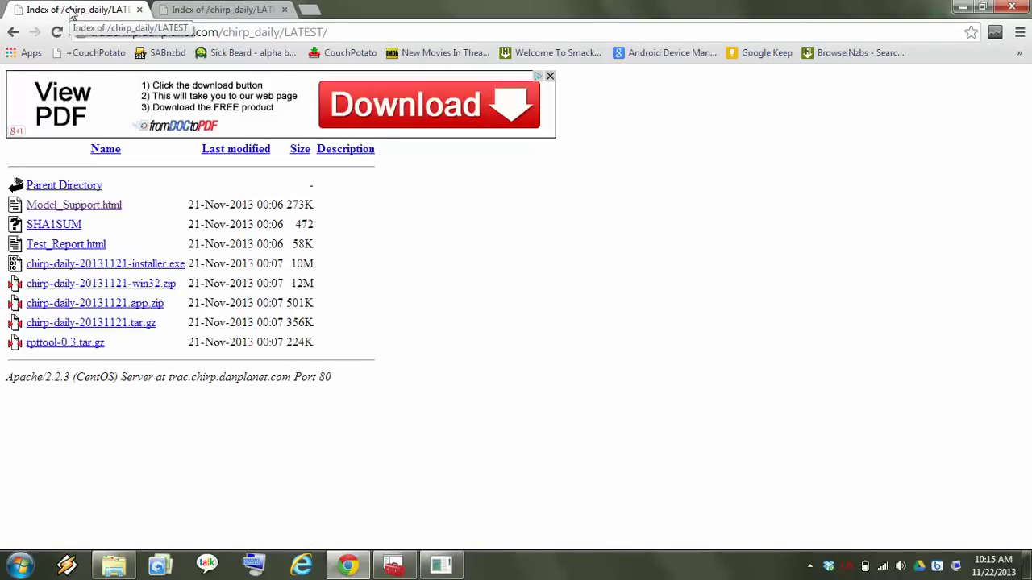
pyautogui.click(217, 11)
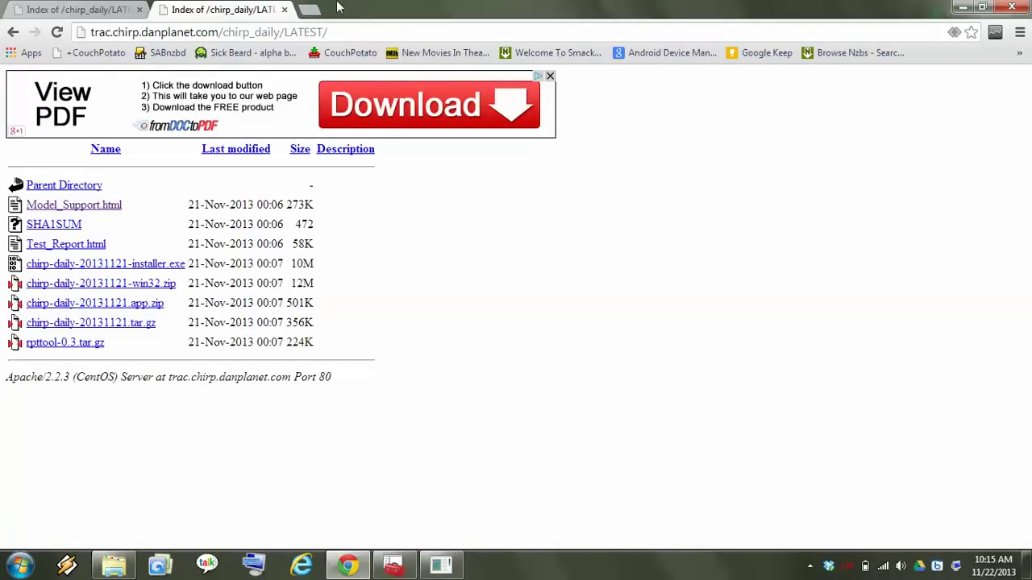
pyautogui.click(960, 10)
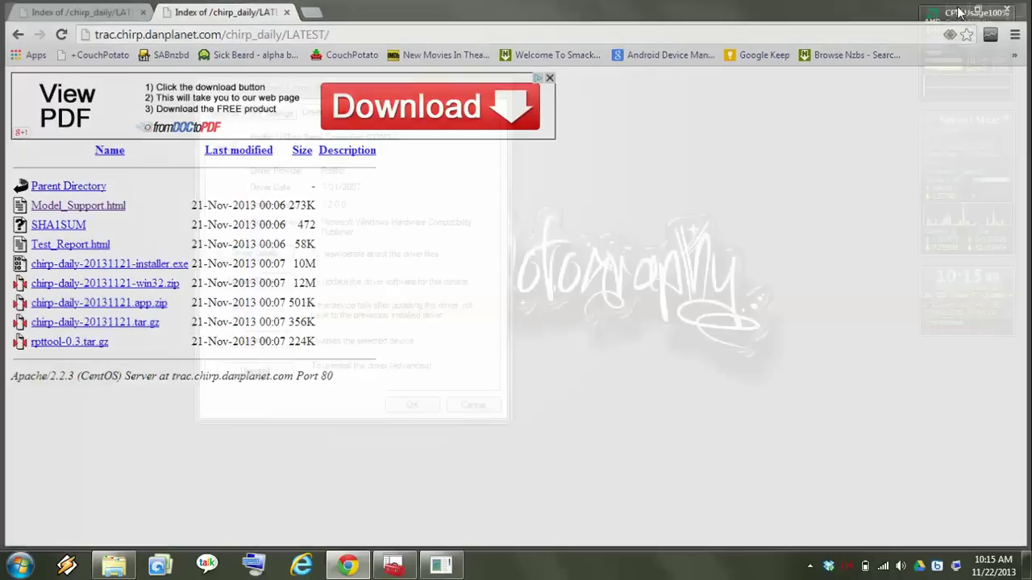